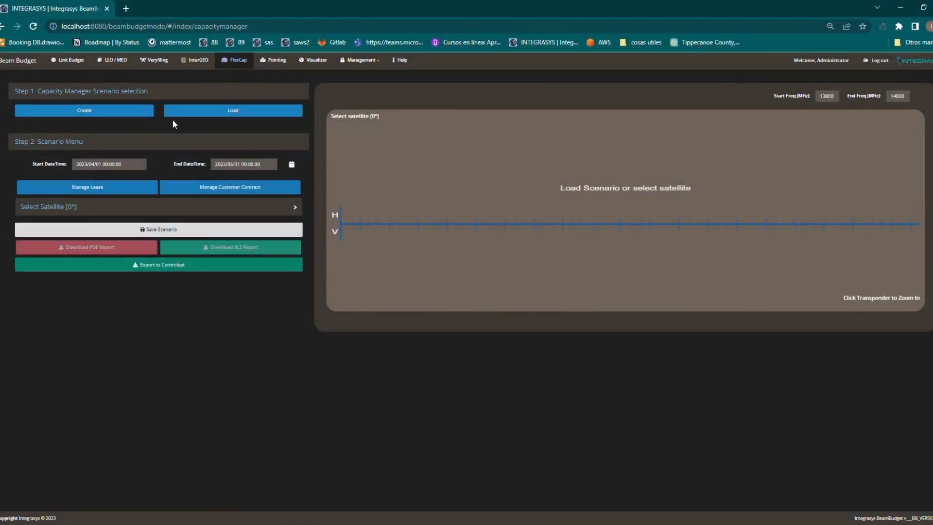
# Step: Start a new capacity manager scenario named Demo and choose Example Satellite 1 [-11º] as its satellite
pyautogui.click(117, 114)
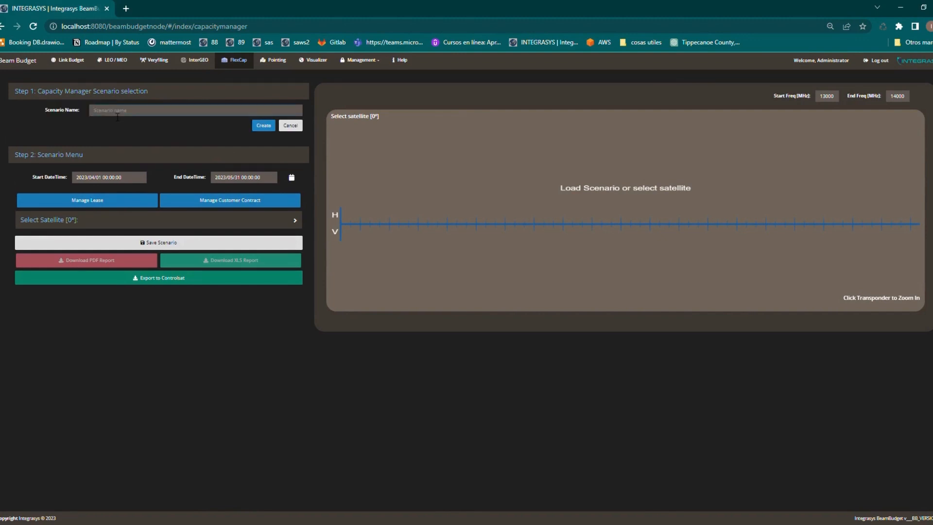
pyautogui.write('Demo')
pyautogui.click(118, 220)
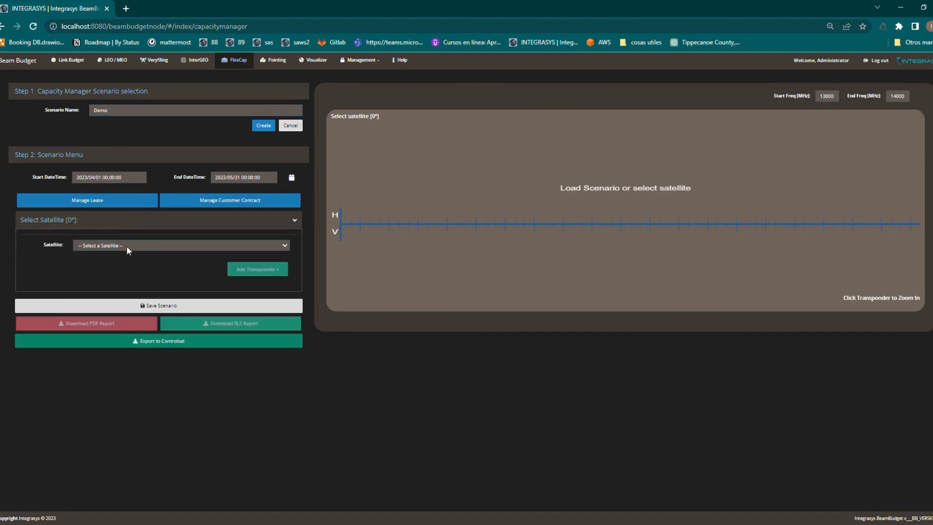
pyautogui.click(126, 251)
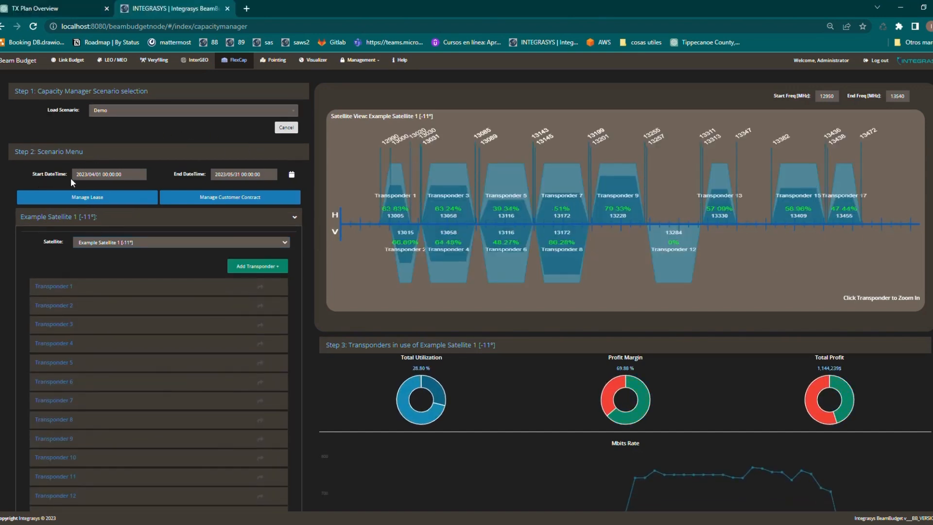
# Step: Set the scenario's start to 2023/04/01 00:00:00 and its end to 2023/05/31 00:25:00
pyautogui.click(87, 179)
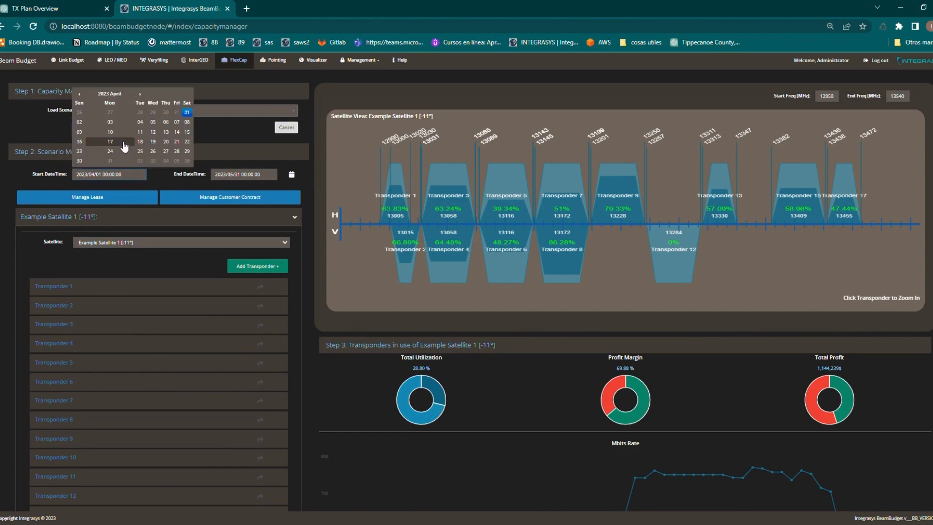
pyautogui.click(186, 112)
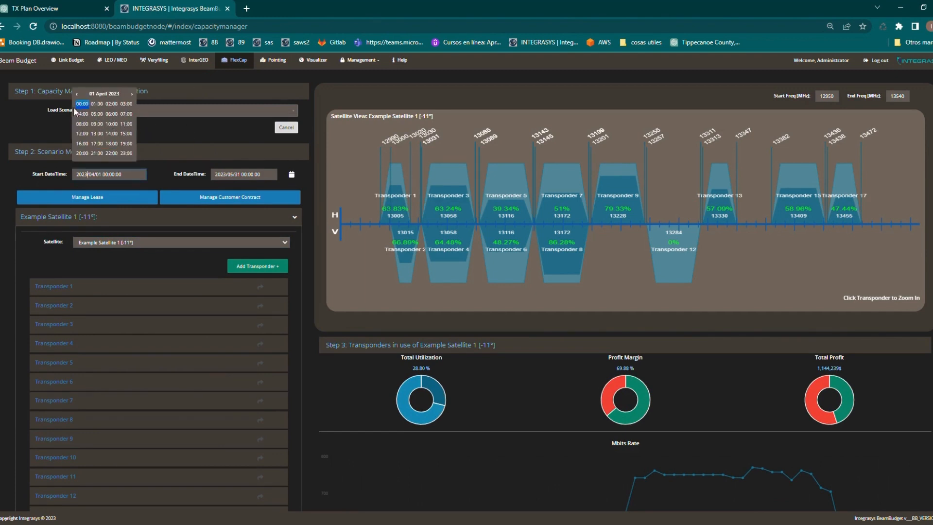
pyautogui.click(82, 106)
pyautogui.click(95, 125)
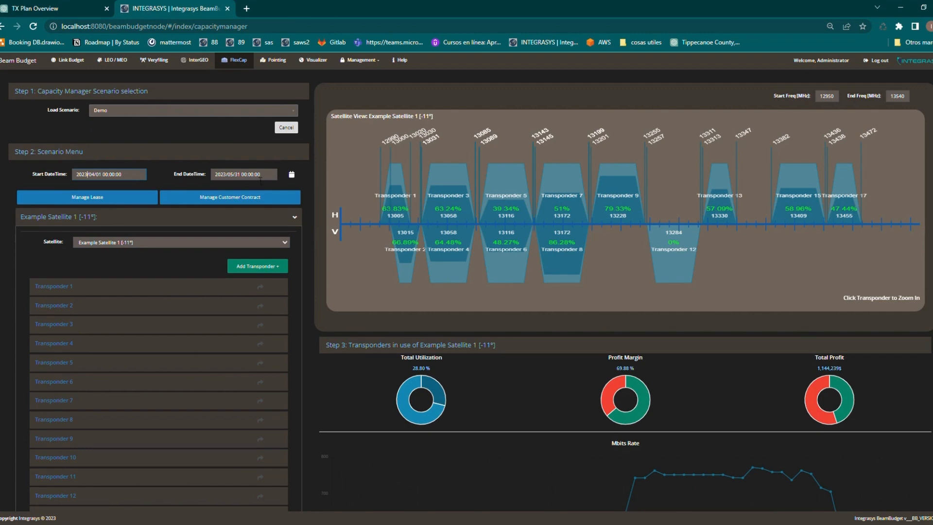
pyautogui.click(267, 179)
pyautogui.click(291, 151)
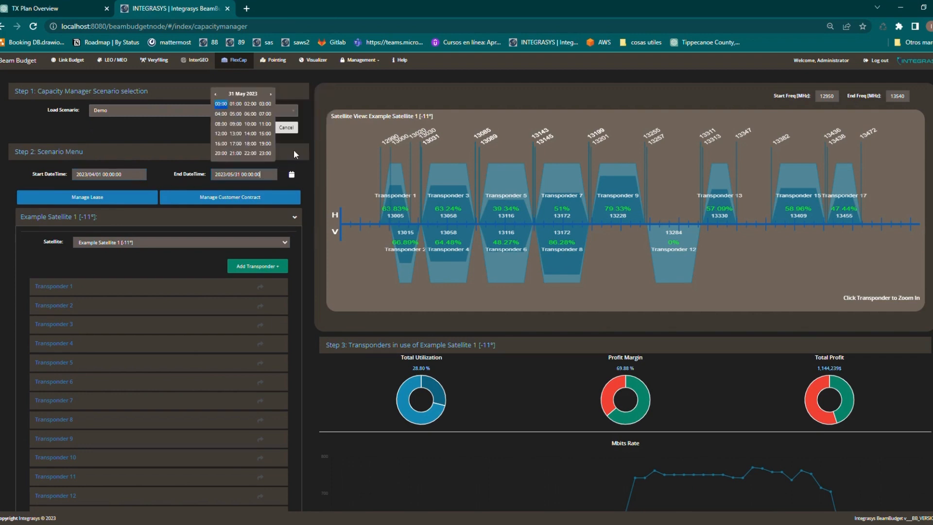
pyautogui.click(222, 108)
pyautogui.click(236, 127)
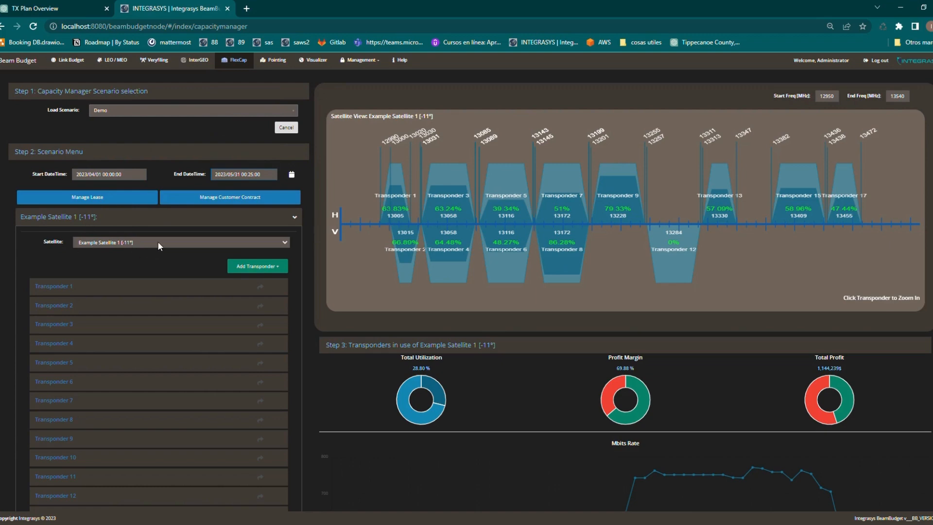
# Step: Fill in a new transponder with bandwidth 36 MHz, G/T and SFD peaks, center frequency 13225 MHz and polarization H, and discard it
pyautogui.click(258, 266)
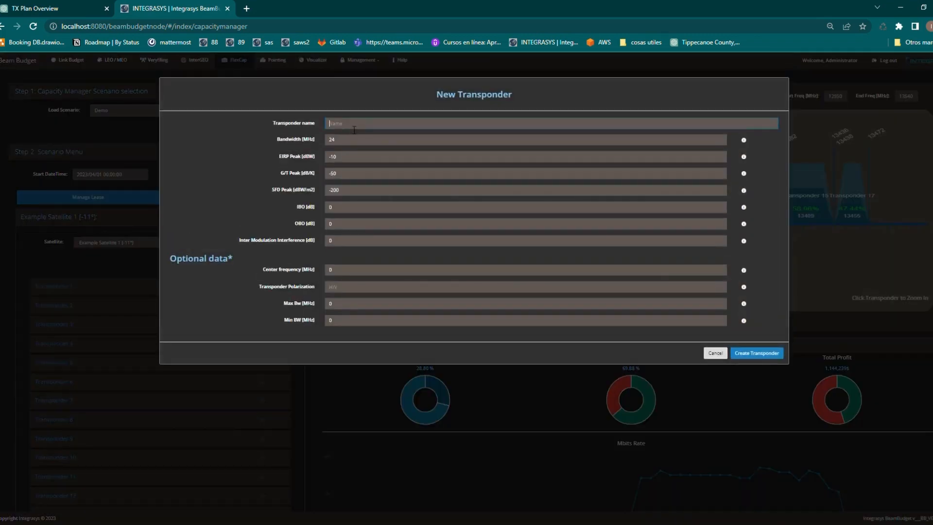
pyautogui.write('transponder')
pyautogui.click(329, 140)
pyautogui.write('36')
pyautogui.doubleClick(340, 175)
pyautogui.write('46')
pyautogui.doubleClick(342, 194)
pyautogui.write('185')
pyautogui.click(335, 208)
pyautogui.click(334, 274)
pyautogui.write('13225')
pyautogui.write('H')
pyautogui.click(719, 376)
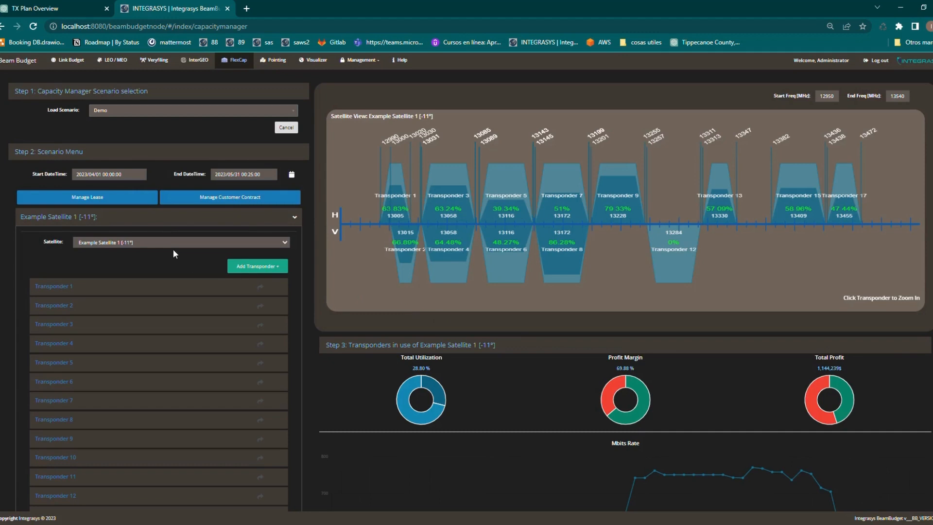
# Step: Set Transponder 1's center frequency to 13015 MHz and update the scenario
pyautogui.click(69, 289)
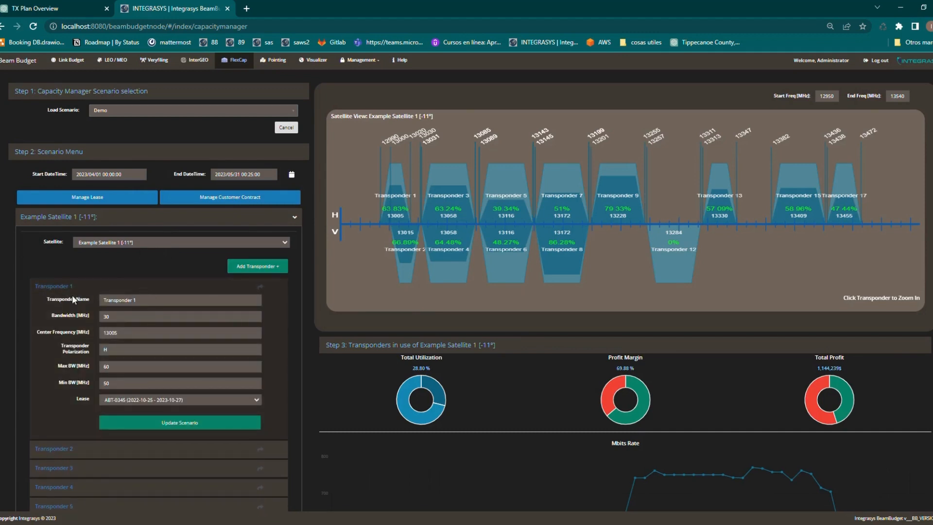
pyautogui.click(118, 334)
pyautogui.press('BackSpace')
pyautogui.press('BackSpace')
pyautogui.write('15')
pyautogui.click(181, 422)
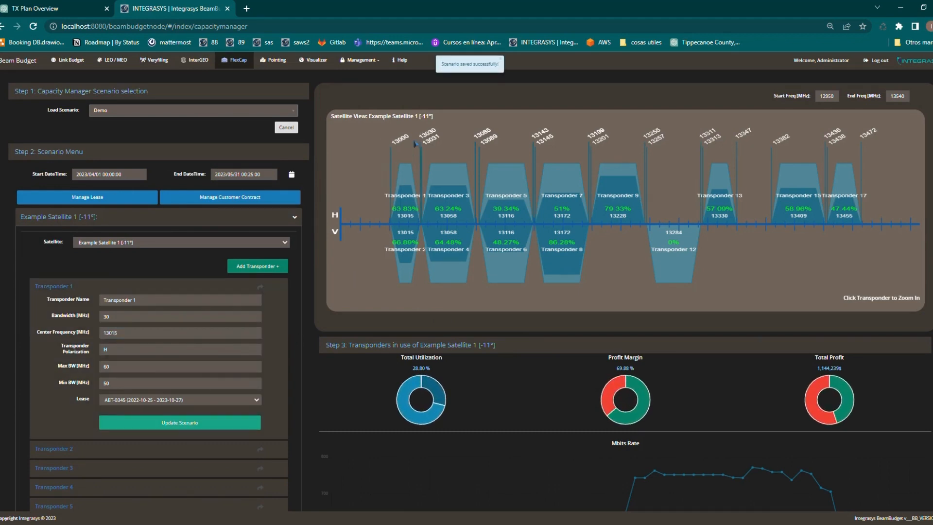
pyautogui.click(62, 288)
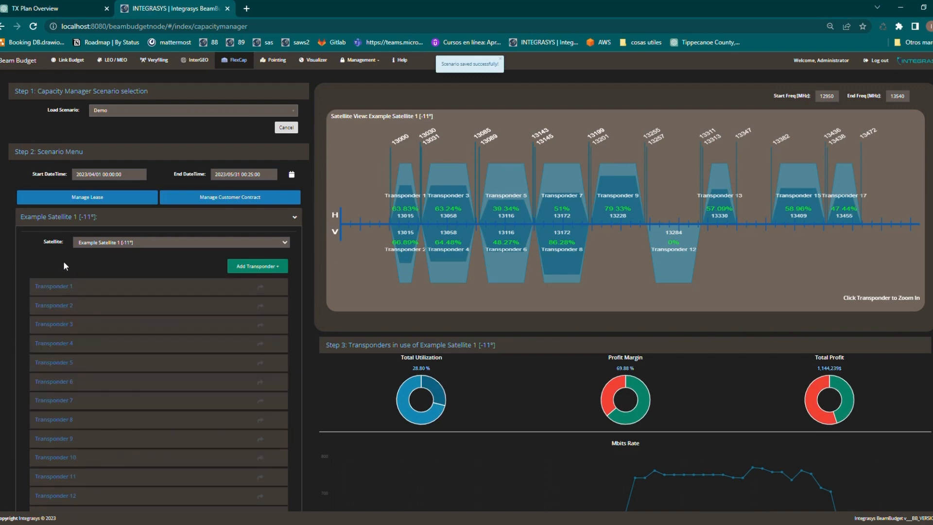
# Step: Create a new lease named aSHK-45 with provider FXG and add a transponder to it
pyautogui.click(92, 199)
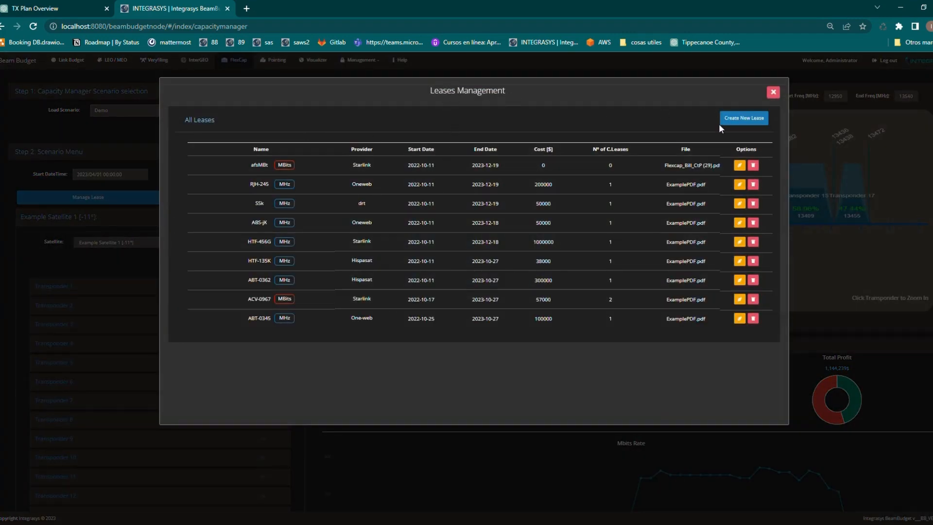
pyautogui.click(752, 119)
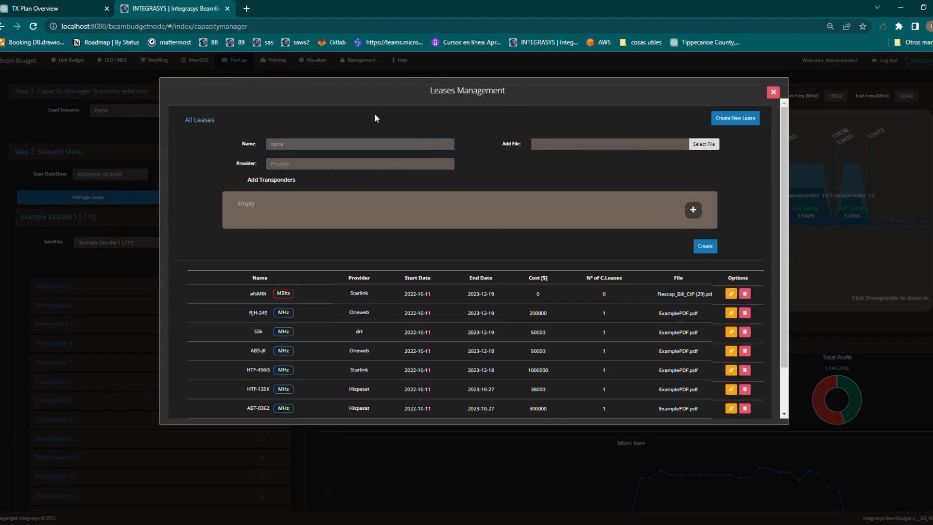
pyautogui.write('aSHK-45')
pyautogui.click(359, 168)
pyautogui.write('FXG')
pyautogui.click(693, 211)
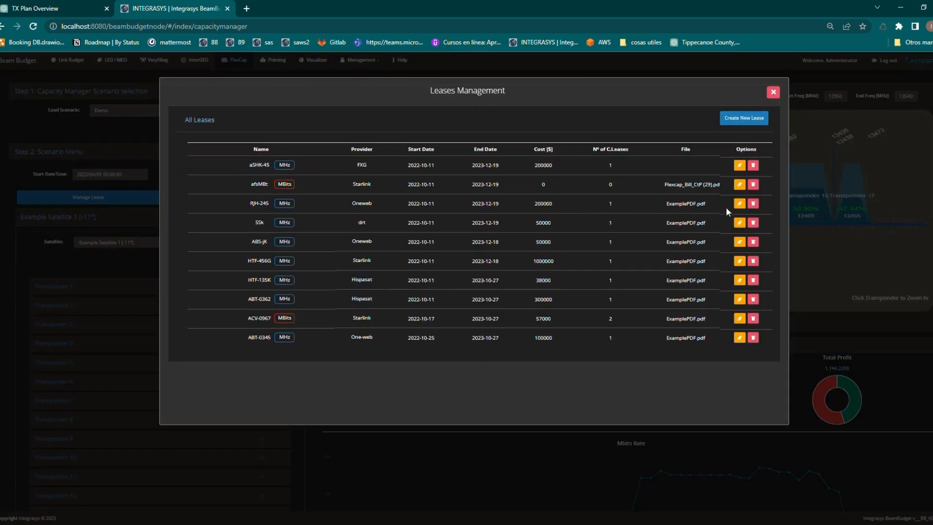
# Step: Open the RJH-245 lease for editing and expand its Example Satellite 1 - Transponder 2 entry
pyautogui.click(745, 205)
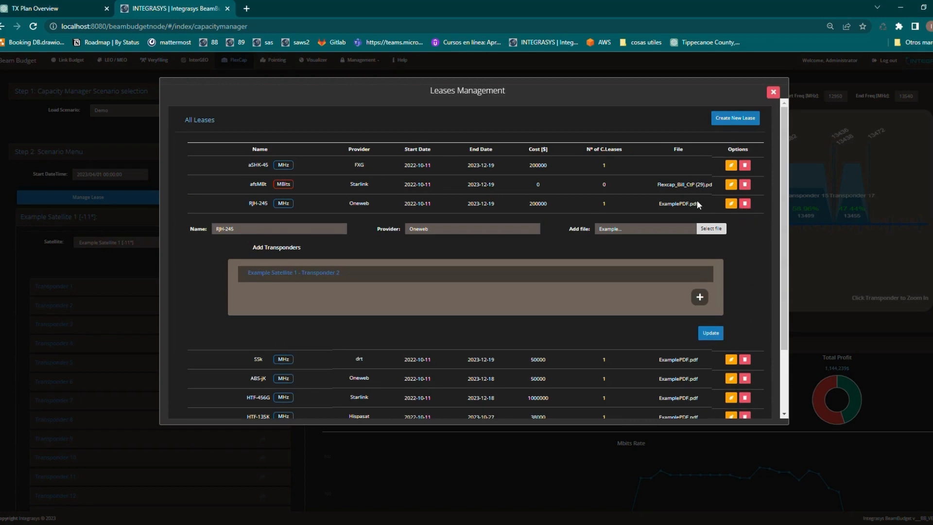
pyautogui.click(289, 276)
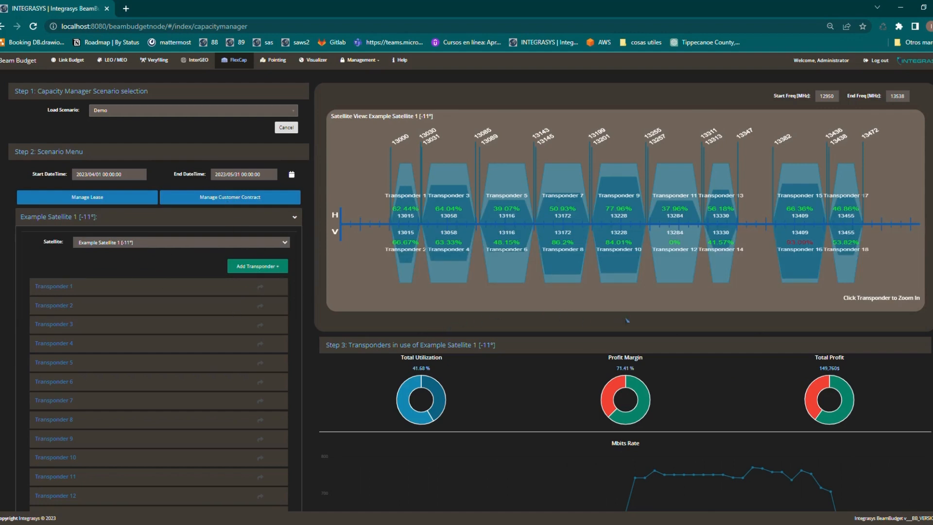
# Step: Review the utilization, profit and Mbits rate charts and the transponder table, and focus the satellite view on 12986 to 13385 MHz
pyautogui.scroll(-4, 626, 320)
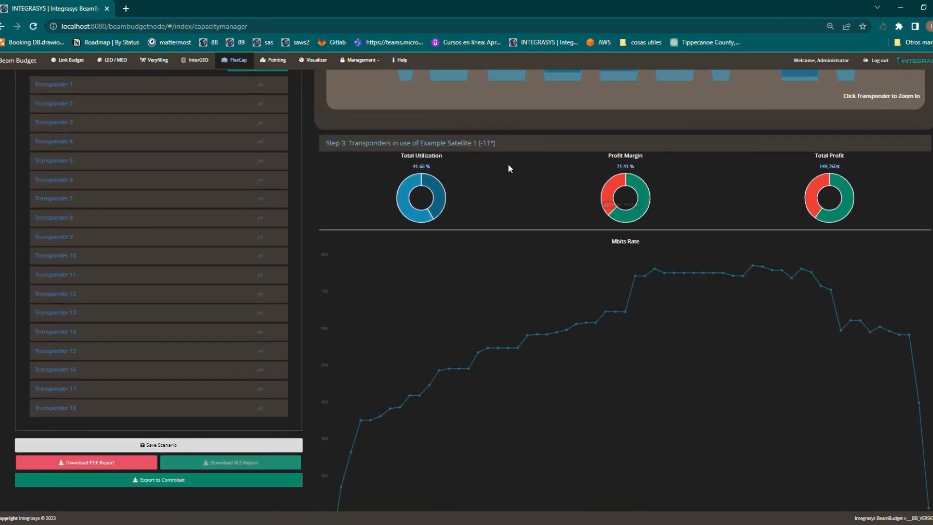
pyautogui.moveTo(423, 206)
pyautogui.moveTo(617, 222)
pyautogui.scroll(-1, 695, 216)
pyautogui.scroll(-1, 696, 216)
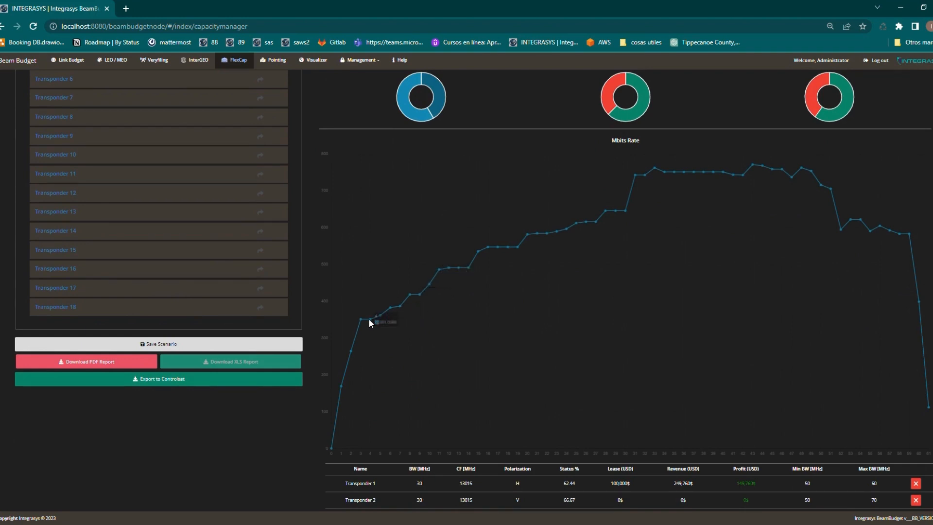
pyautogui.scroll(-4, 663, 314)
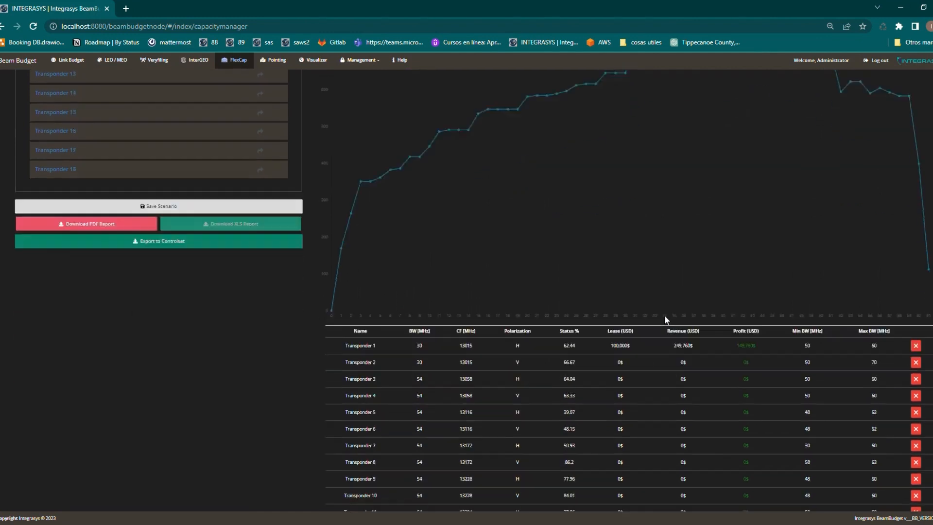
pyautogui.scroll(-2, 680, 270)
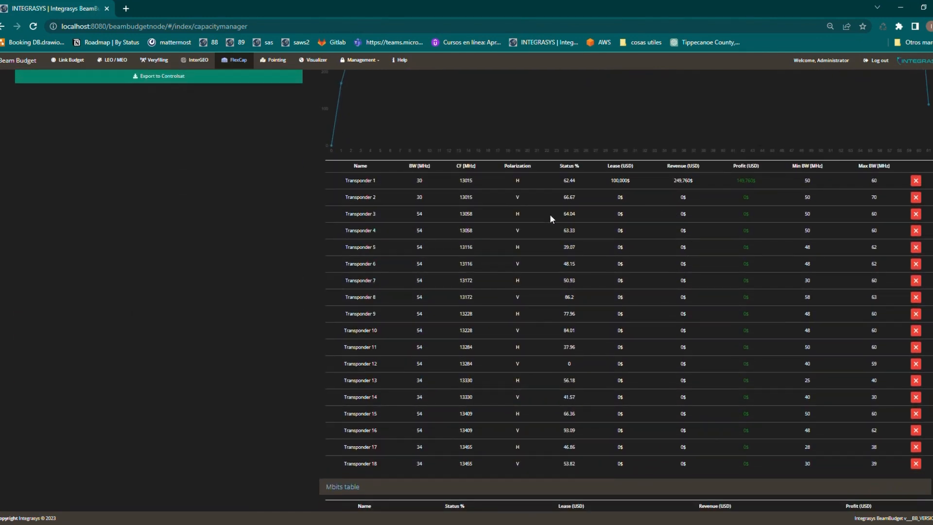
pyautogui.scroll(8, 665, 292)
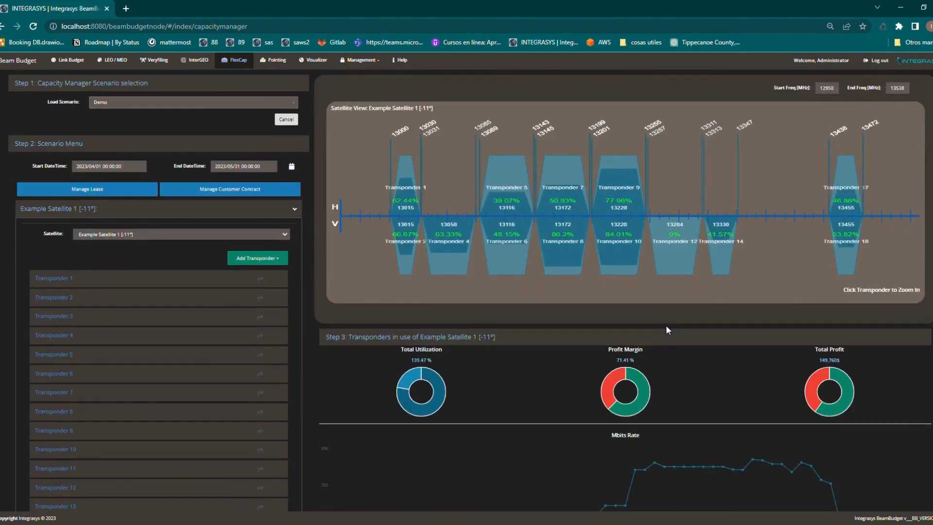
pyautogui.moveTo(377, 195); pyautogui.dragTo(775, 194)
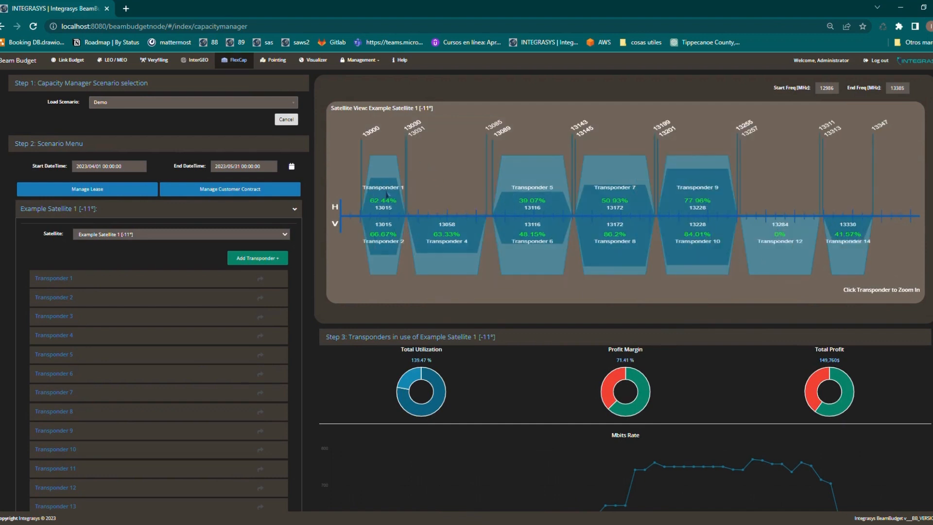
# Step: Remove Transponders 3, 11, 13, 15 and 16 from the table of transponders in use
pyautogui.scroll(-8, 812, 385)
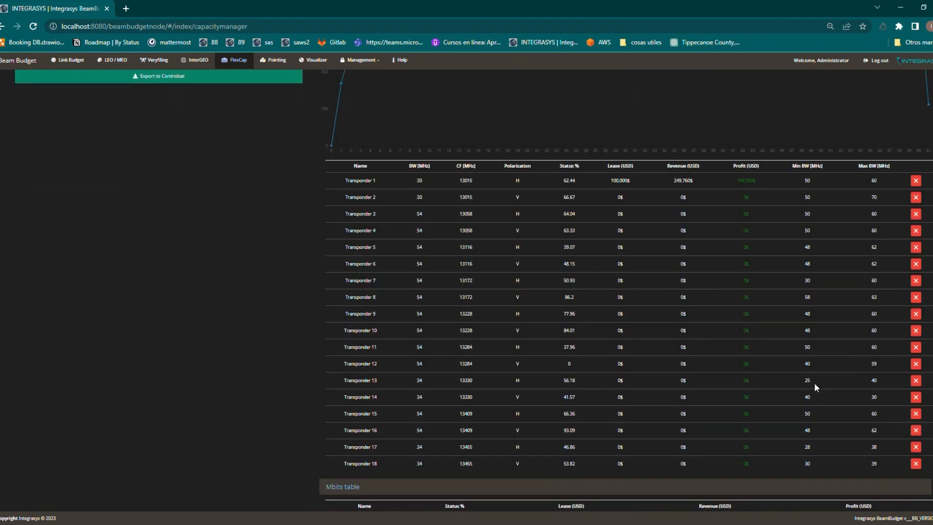
pyautogui.click(915, 414)
pyautogui.click(915, 381)
pyautogui.click(915, 348)
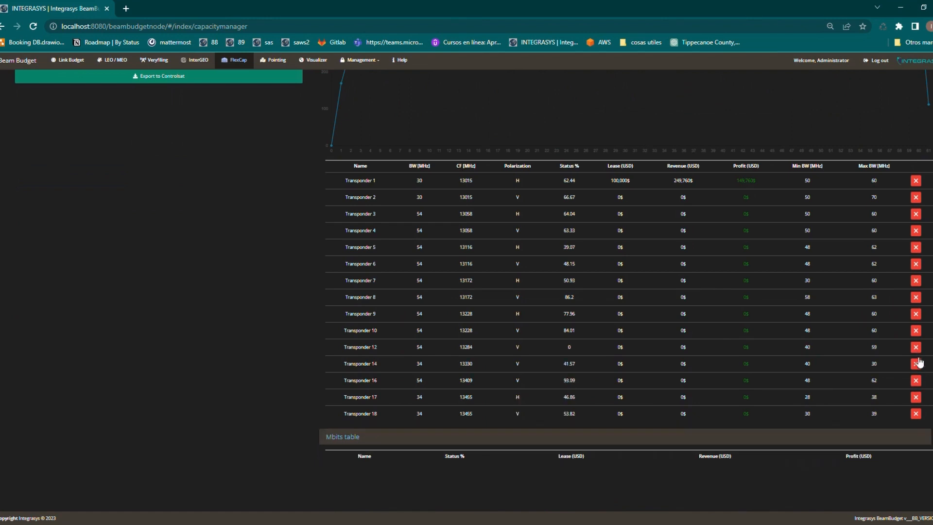
pyautogui.click(913, 381)
pyautogui.scroll(-1, 697, 373)
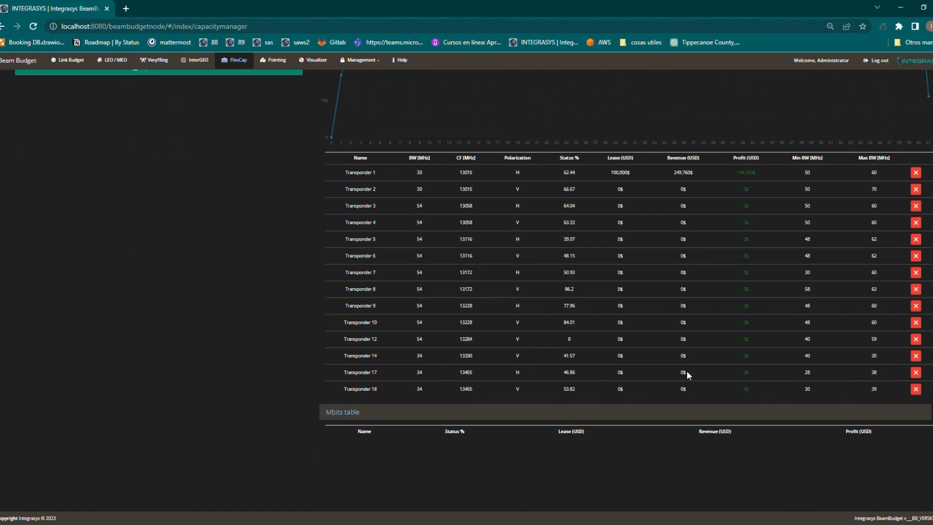
pyautogui.scroll(2, 686, 370)
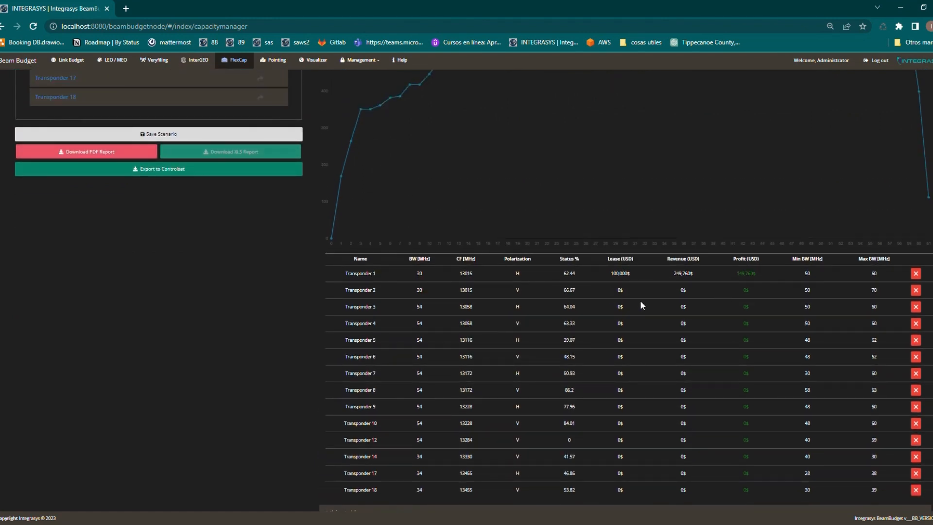
pyautogui.click(916, 309)
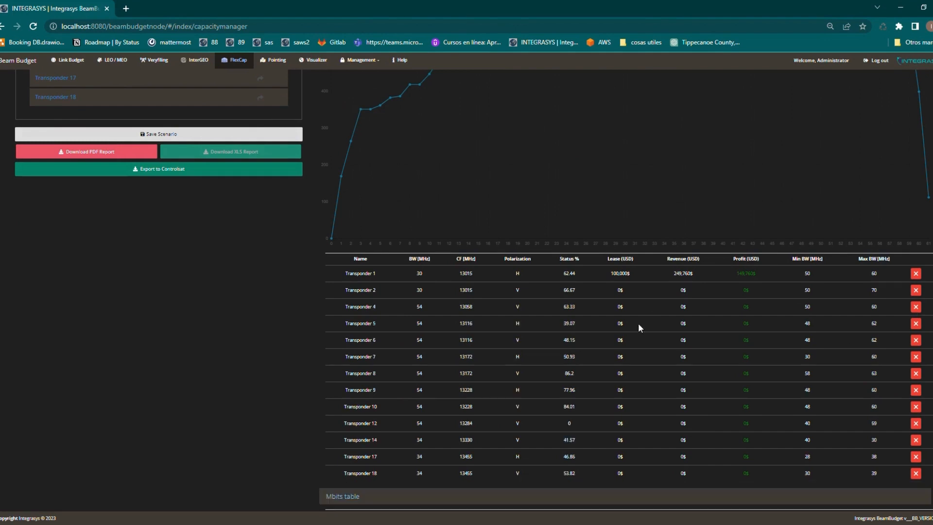
# Step: Narrow the satellite view's frequency range to 12986–13385 MHz and further to 12992–13203 MHz
pyautogui.scroll(5, 651, 326)
pyautogui.scroll(5, 666, 327)
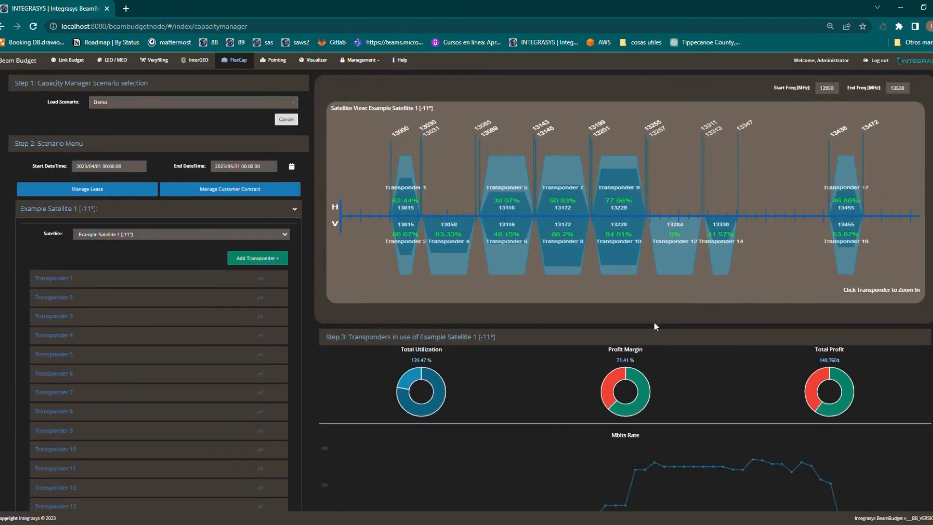
pyautogui.moveTo(378, 127); pyautogui.dragTo(776, 228)
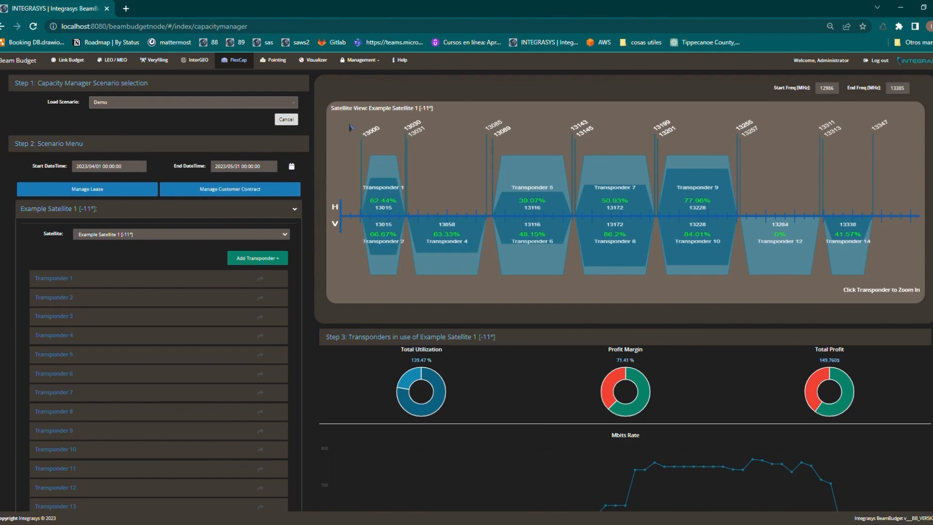
pyautogui.moveTo(351, 138); pyautogui.dragTo(662, 179)
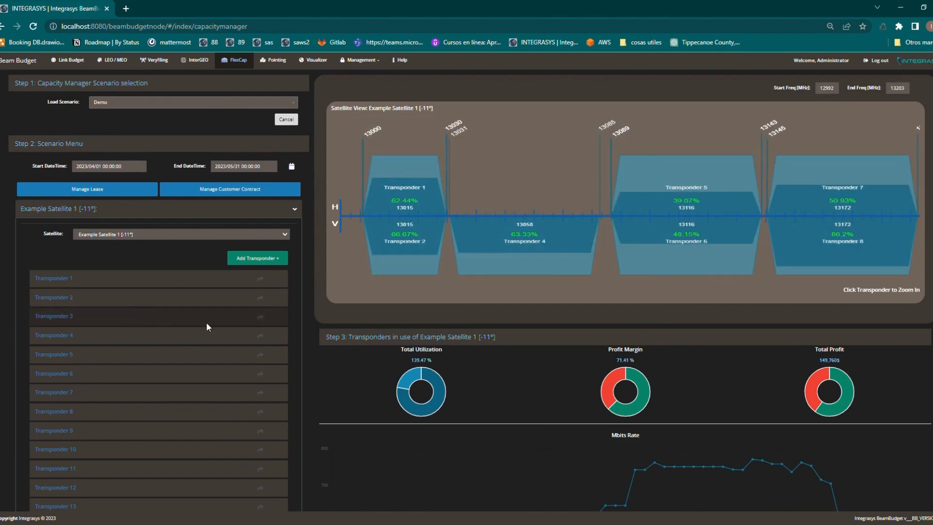
# Step: Narrow the satellite view to 12992–13234 MHz and open the transponder view of Transponder 3
pyautogui.click(260, 319)
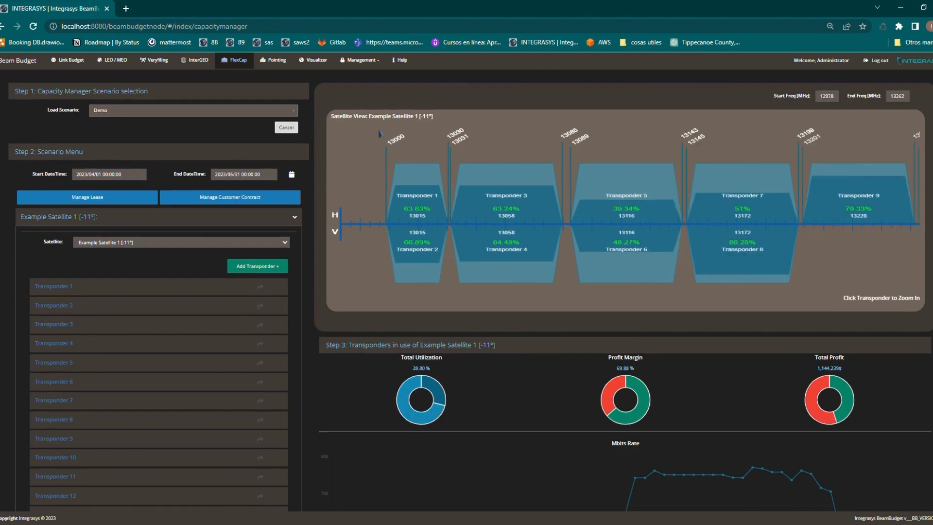
pyautogui.moveTo(368, 218); pyautogui.dragTo(870, 218)
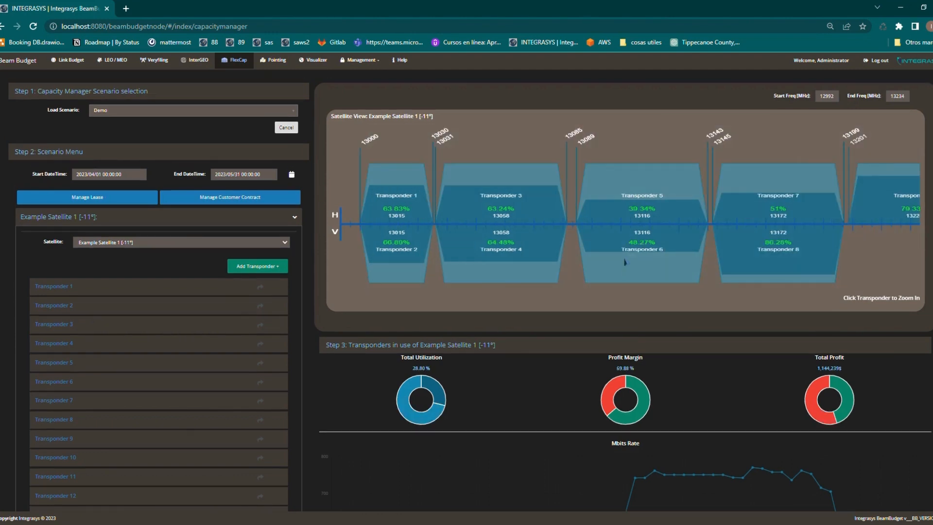
pyautogui.click(496, 203)
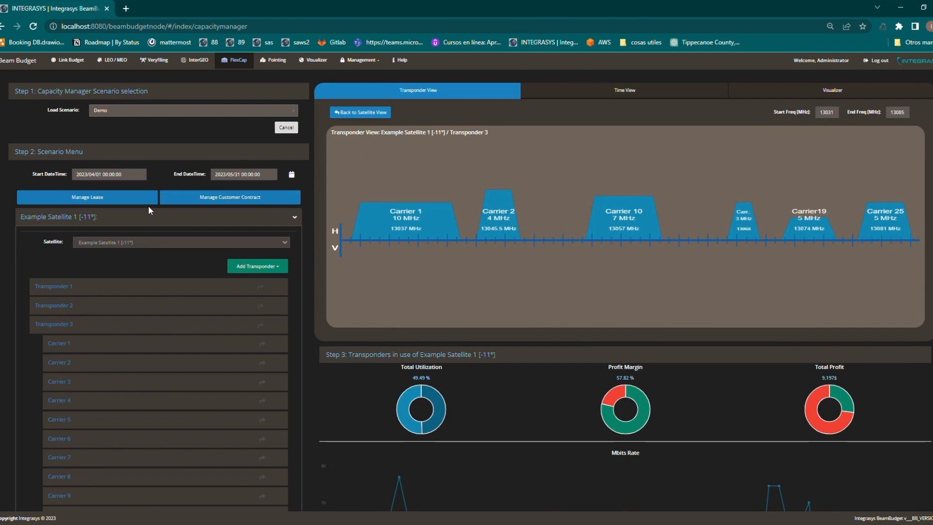
# Step: Look through Transponder 3's carriers and view the new carrier form, leaving it without creating a carrier
pyautogui.scroll(-1, 129, 272)
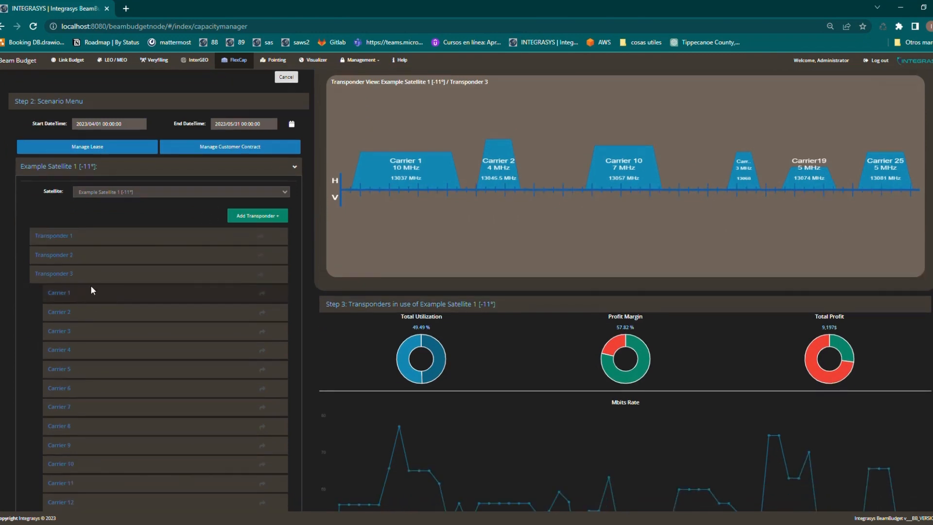
pyautogui.click(73, 288)
pyautogui.click(86, 287)
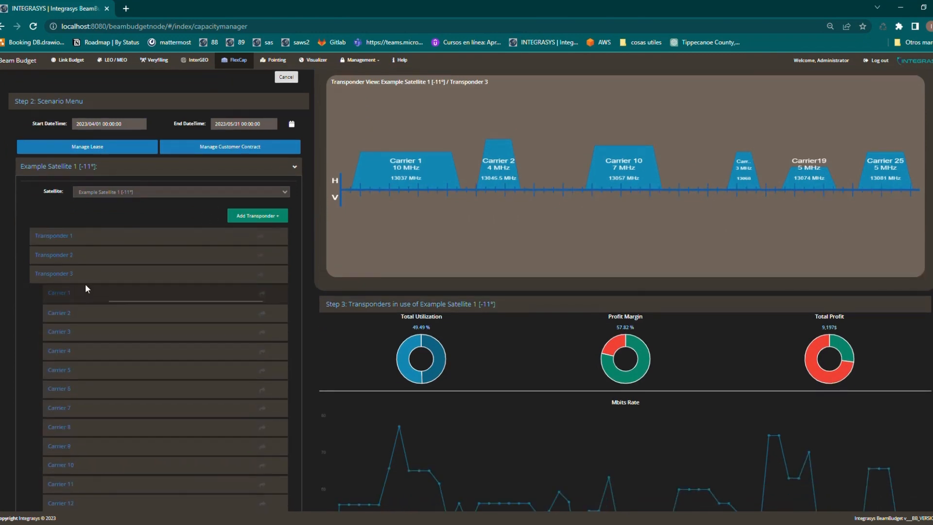
pyautogui.scroll(-9, 233, 257)
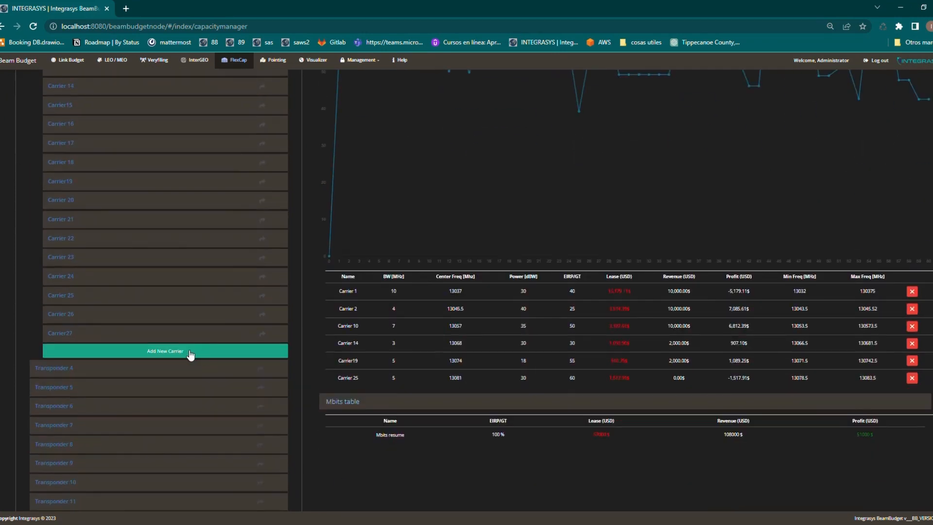
pyautogui.click(189, 352)
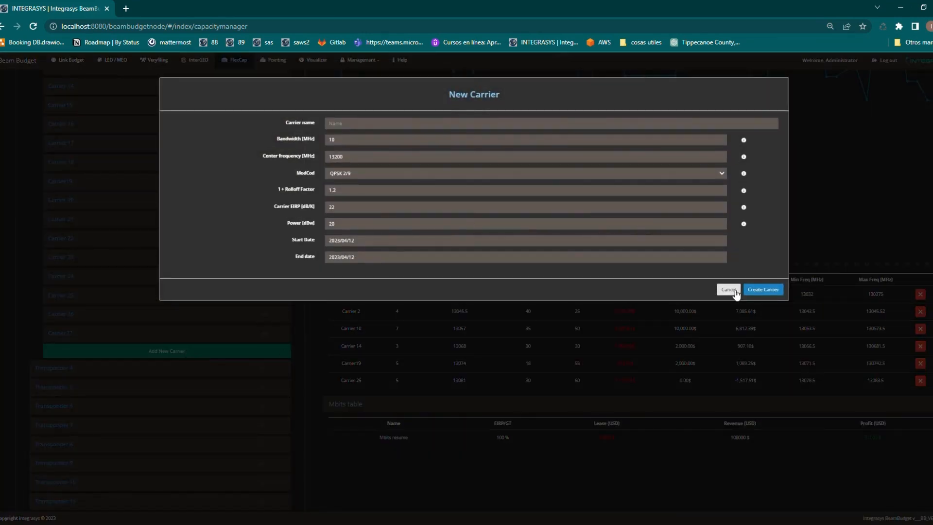
pyautogui.click(729, 290)
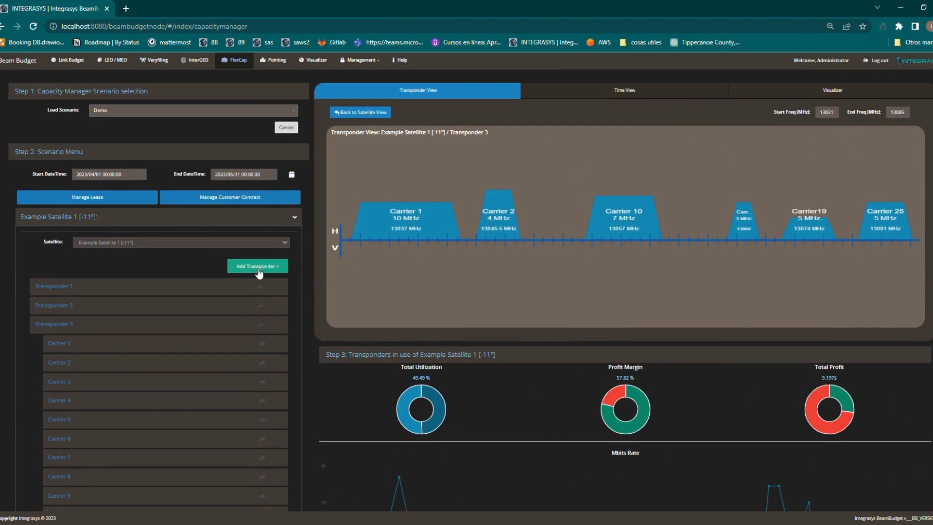
# Step: View the customer contracts and the new contract form with an added capacity entry, and close the form without creating a contract
pyautogui.click(242, 199)
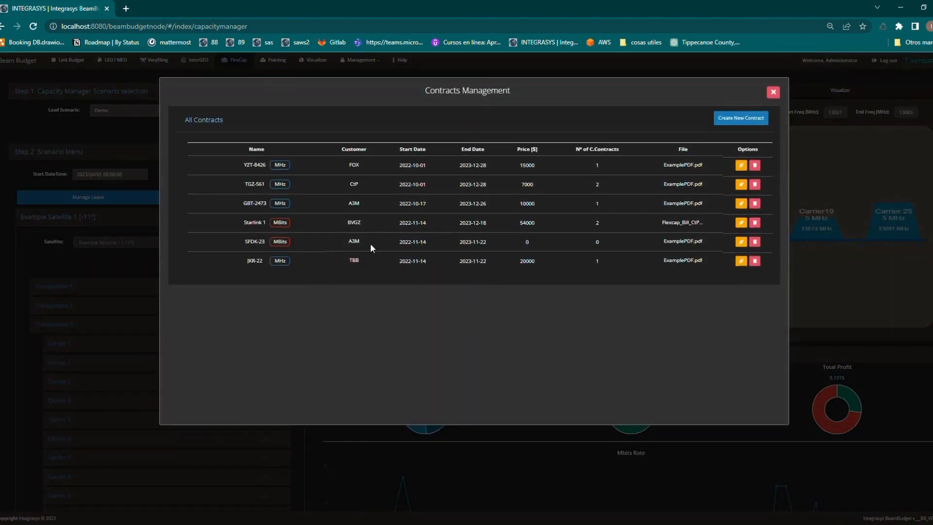
pyautogui.click(740, 121)
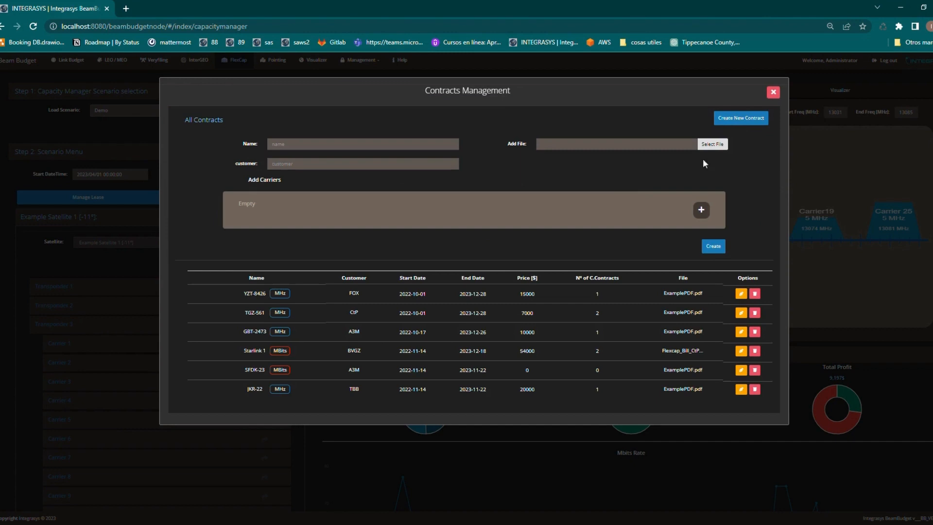
pyautogui.click(701, 209)
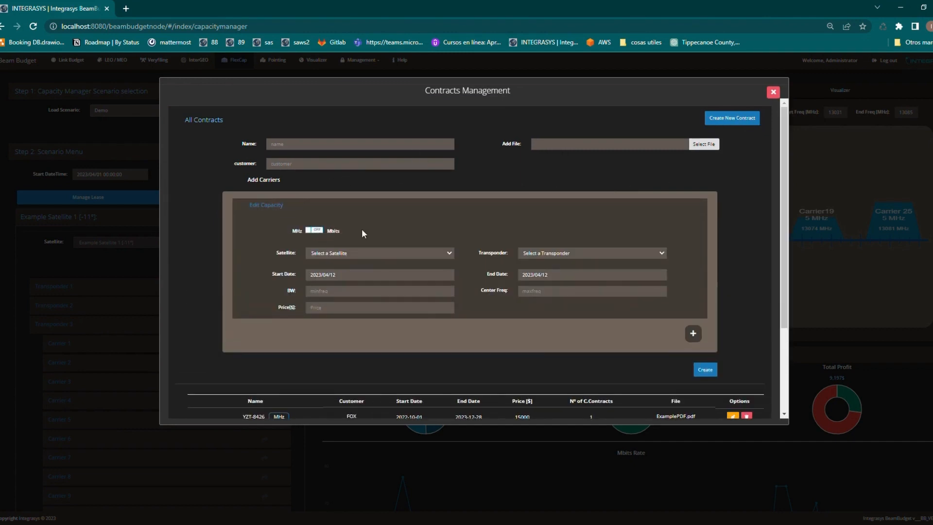
pyautogui.click(392, 208)
pyautogui.click(724, 121)
# Step: Generate the bill for contract TGZ-561 with the company's EIN filled in, and review the downloaded PDF
pyautogui.click(732, 184)
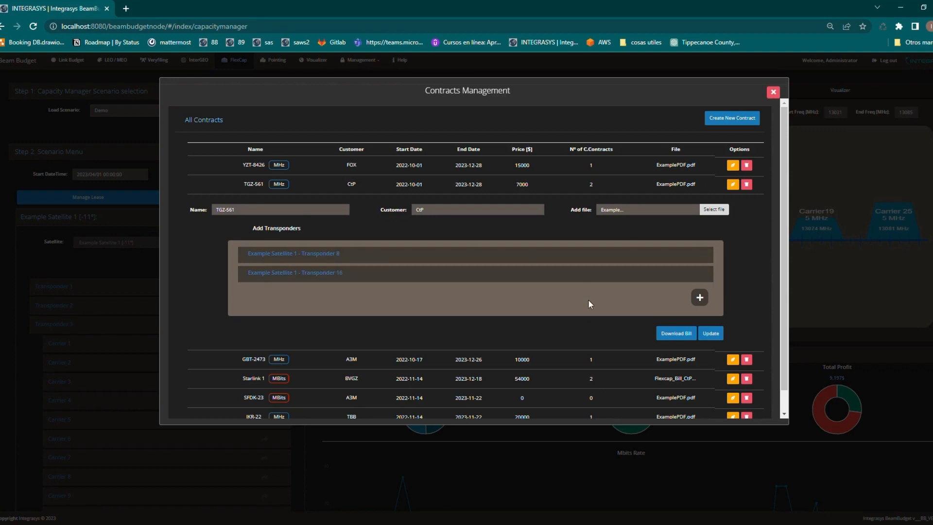
pyautogui.click(676, 334)
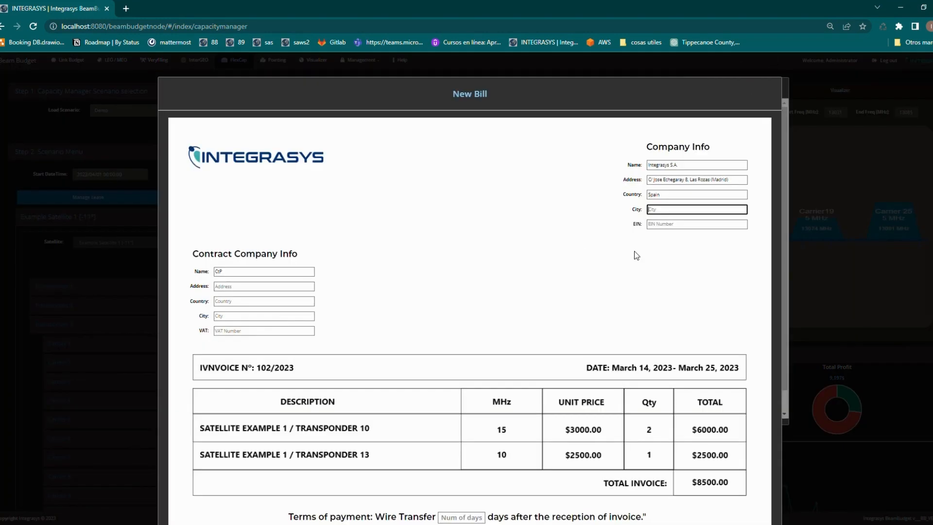
pyautogui.click(674, 225)
pyautogui.write('254*******')
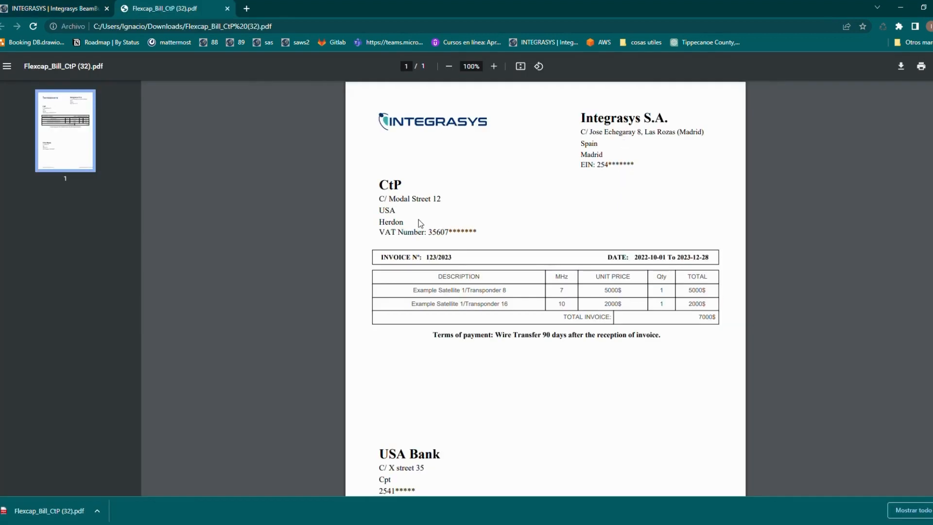
pyautogui.scroll(-3, 420, 223)
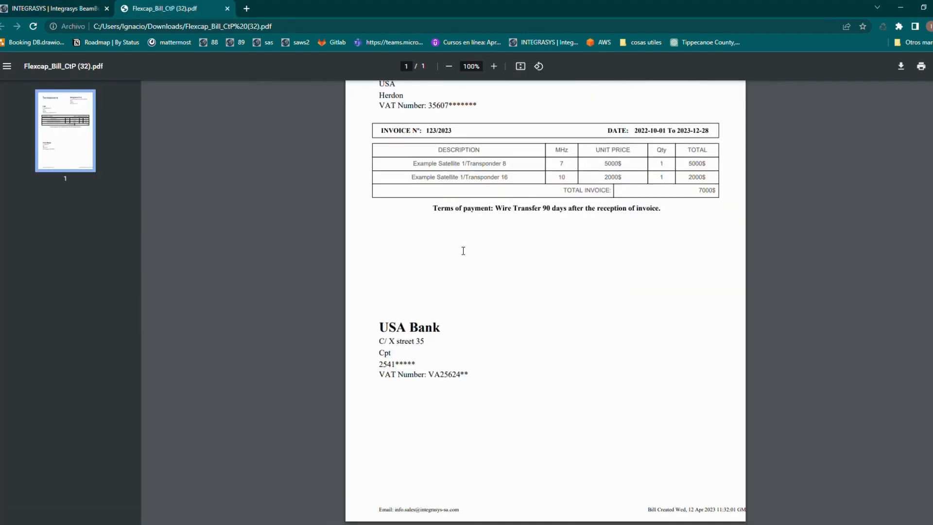
pyautogui.scroll(3, 463, 252)
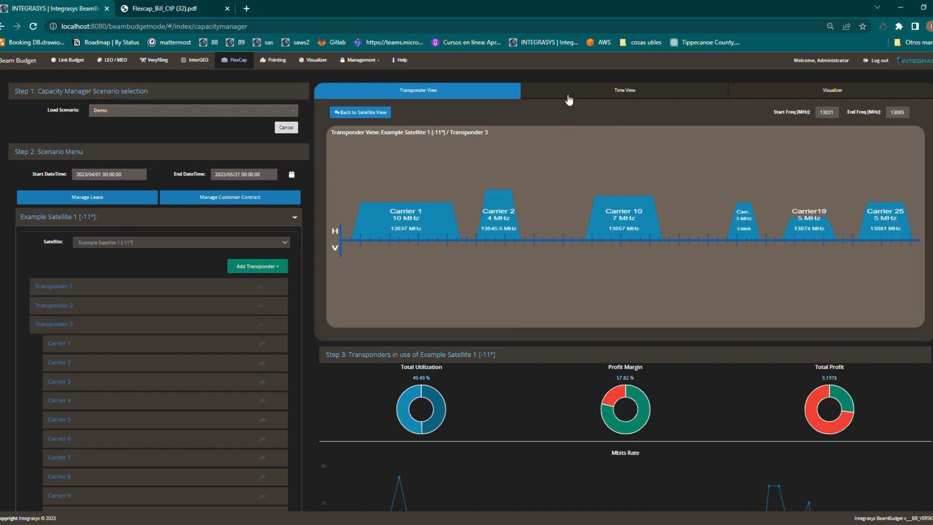
# Step: Open Transponder 3's time view and advance the timeline marker in stages through April 2023 to examine carrier status and frequency occupation
pyautogui.click(594, 95)
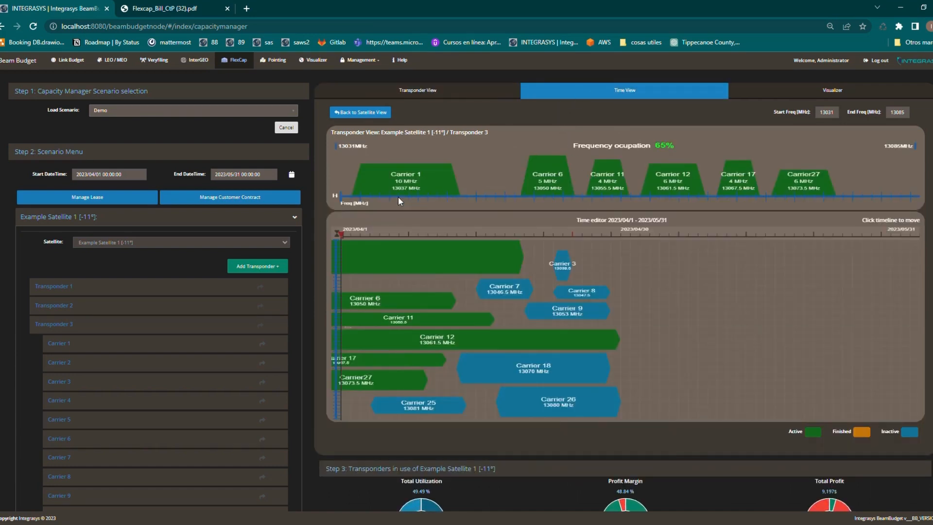
pyautogui.click(379, 233)
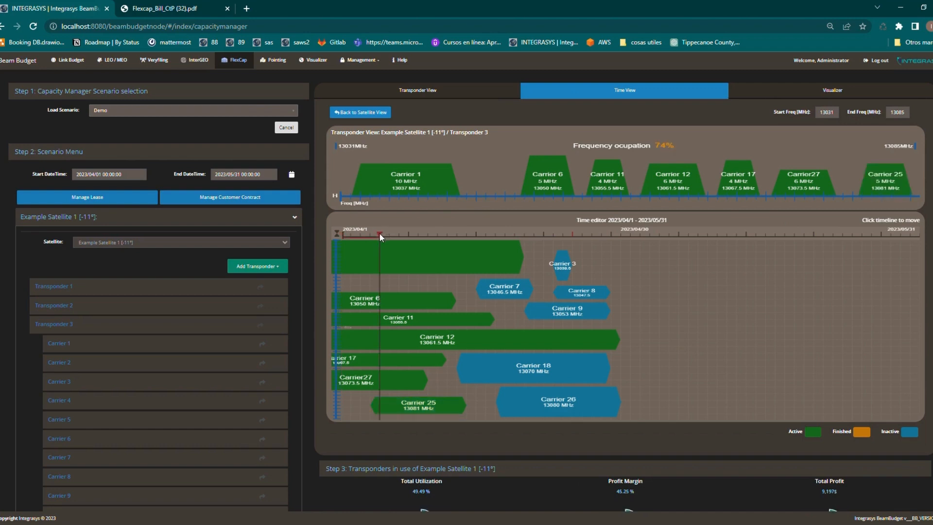
pyautogui.click(396, 234)
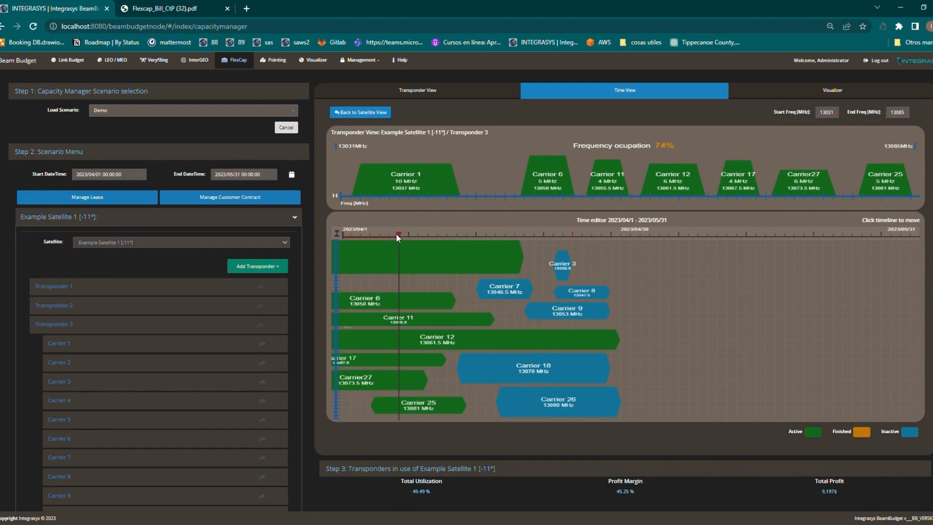
pyautogui.click(425, 233)
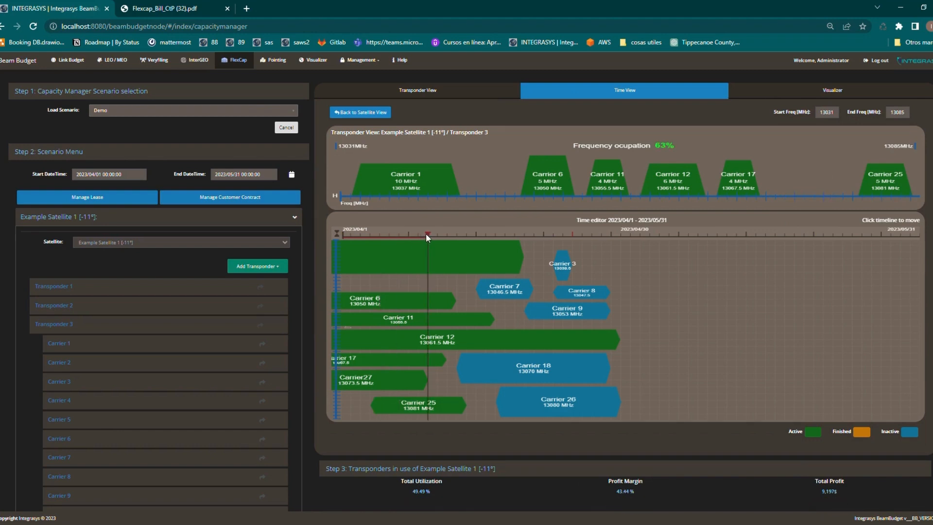
pyautogui.click(465, 234)
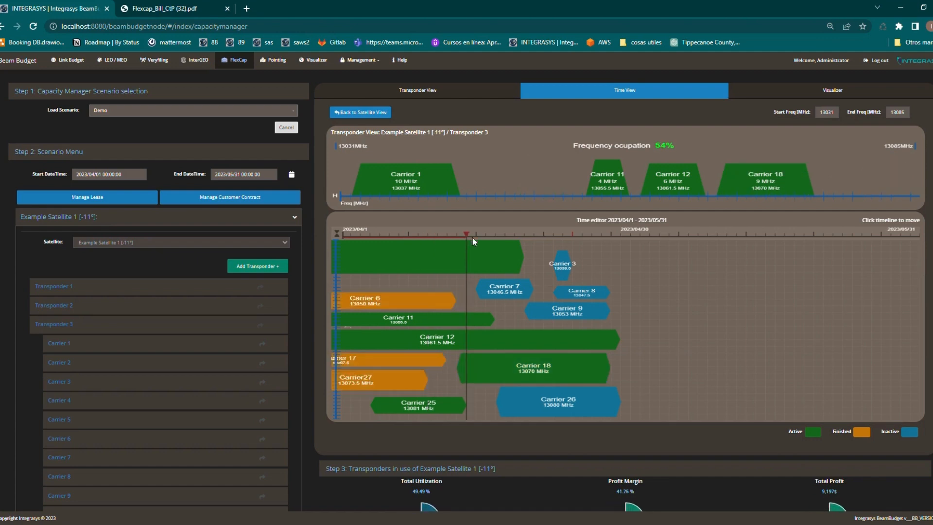
pyautogui.click(514, 234)
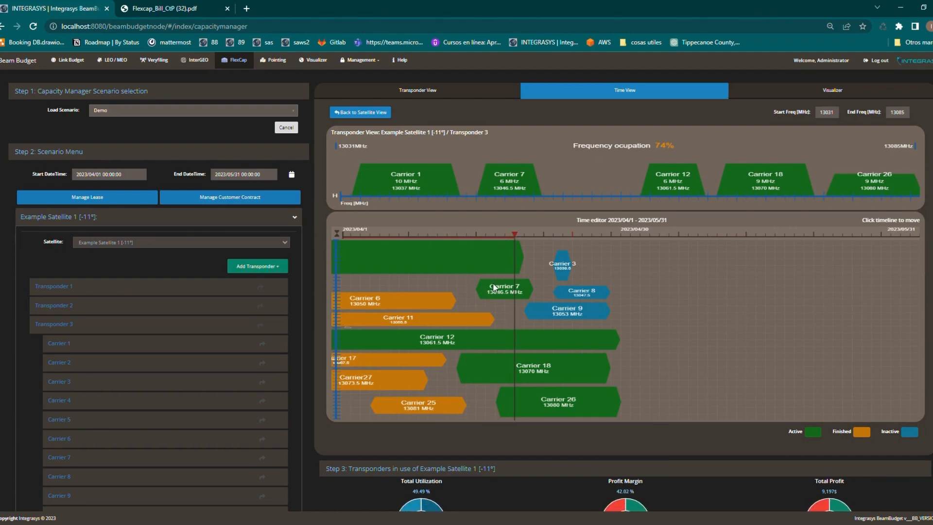
pyautogui.moveTo(494, 287)
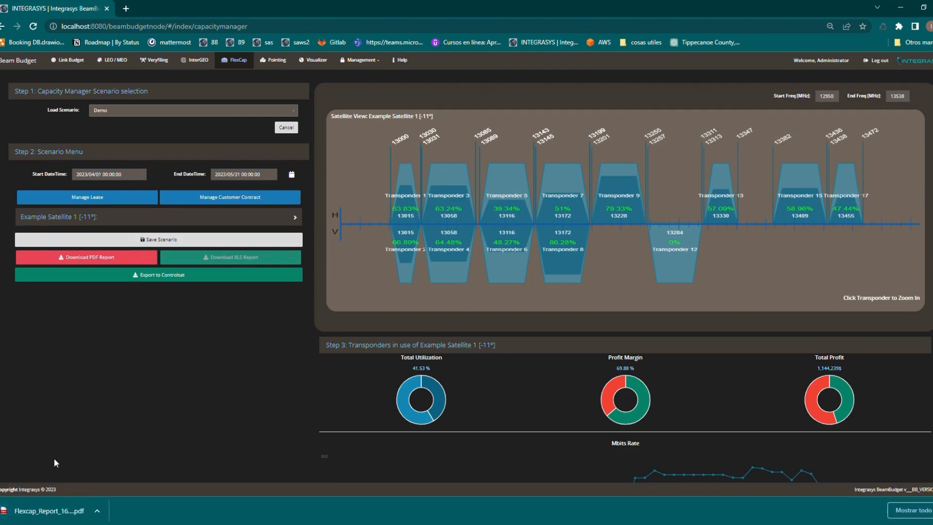
# Step: Open the downloaded FlexCap PDF report and review its executive summary, Mbits chart, transponder and lease tables, and Transponder 1 timeline
pyautogui.click(51, 511)
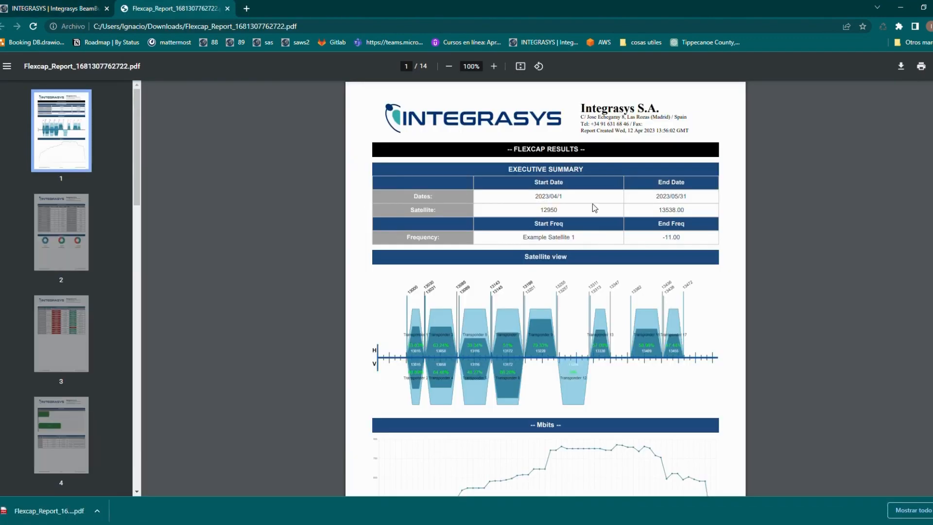
pyautogui.scroll(-2, 597, 266)
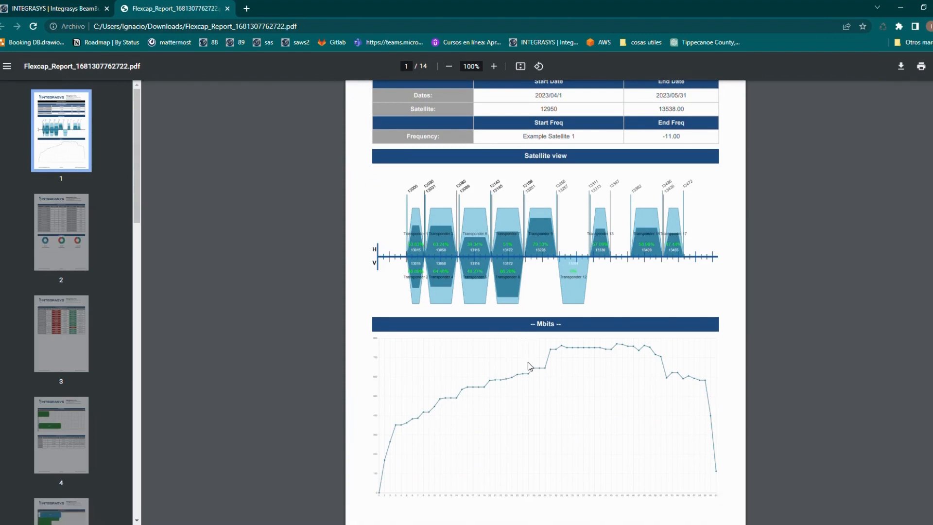
pyautogui.scroll(-9, 532, 377)
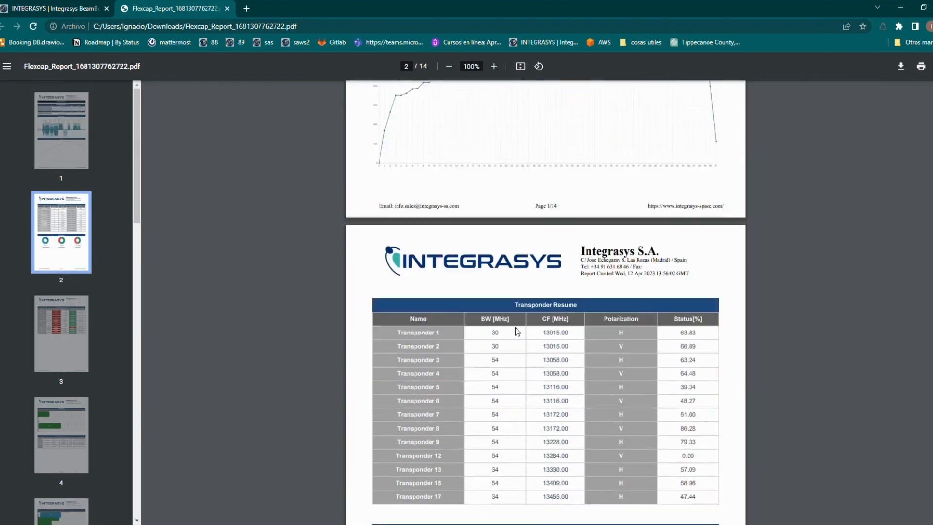
pyautogui.scroll(-1, 515, 313)
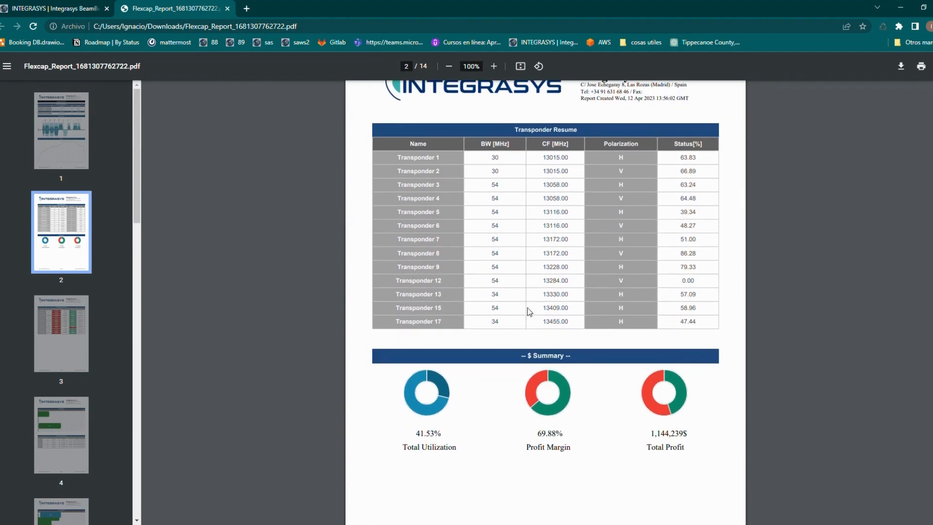
pyautogui.scroll(-7, 551, 374)
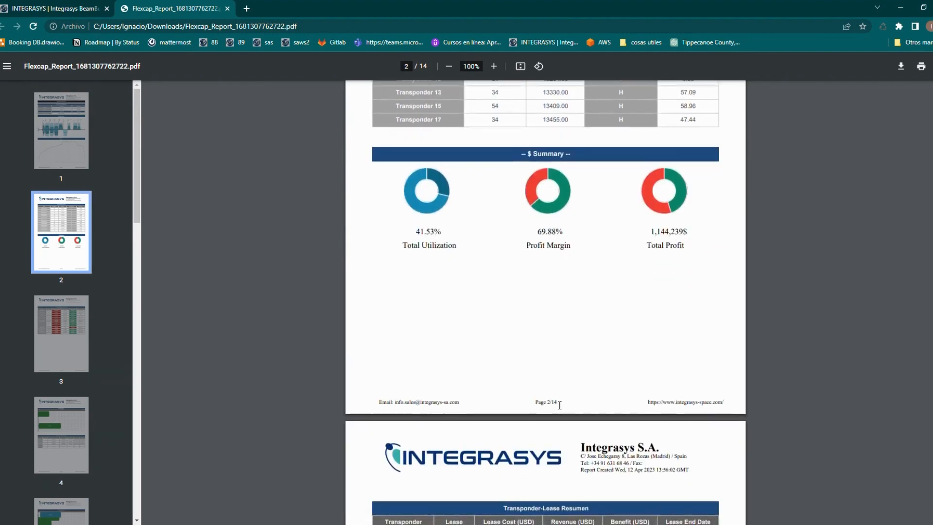
pyautogui.scroll(-2, 548, 346)
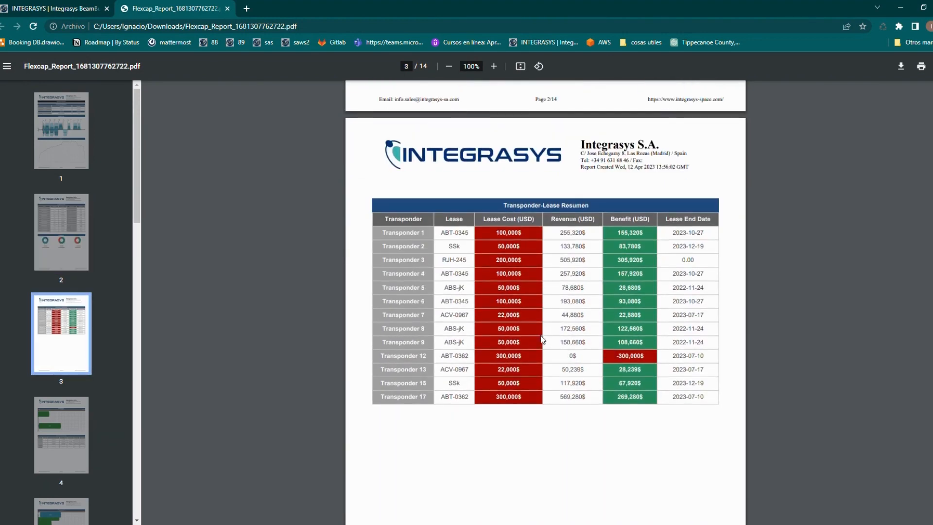
pyautogui.scroll(-10, 544, 313)
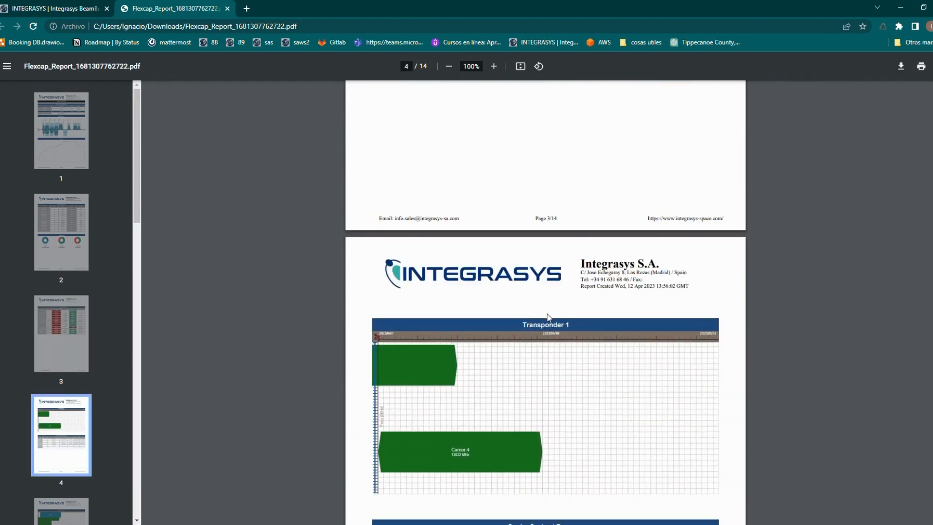